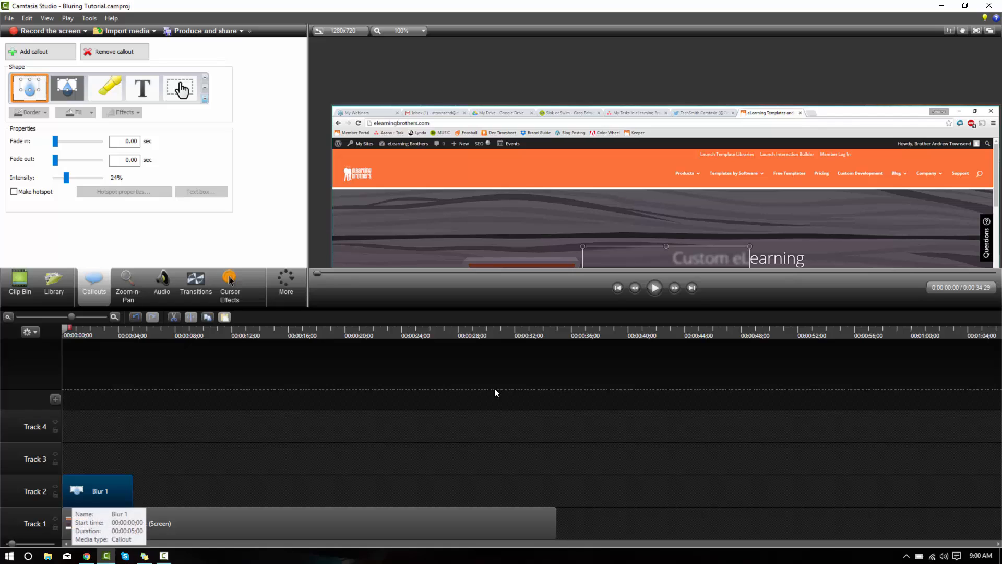
Move the blur callout onto the browser tab strip and shrink it to cover only the "Sink or Swim" tab
drag(626, 252, 537, 120)
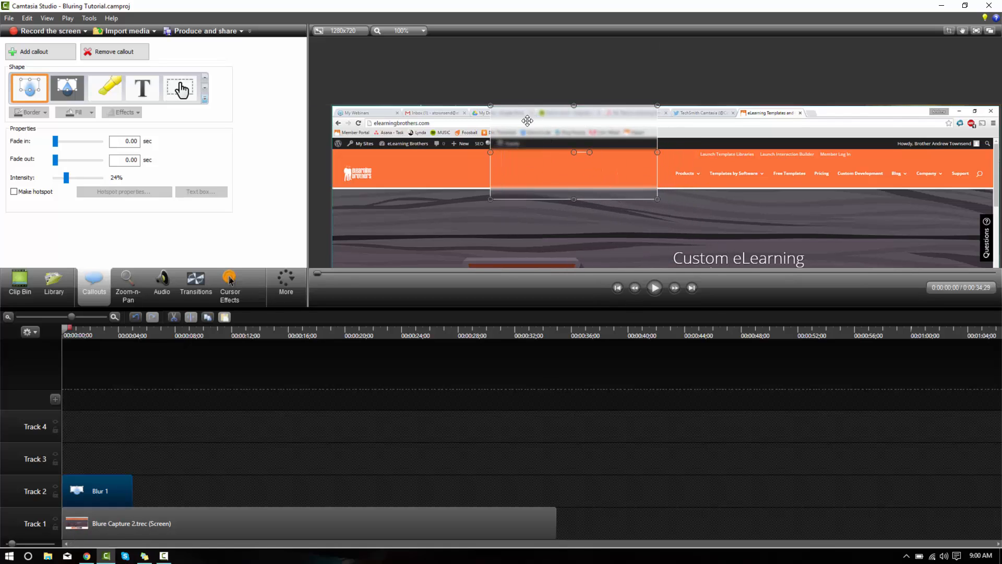
drag(490, 200, 535, 119)
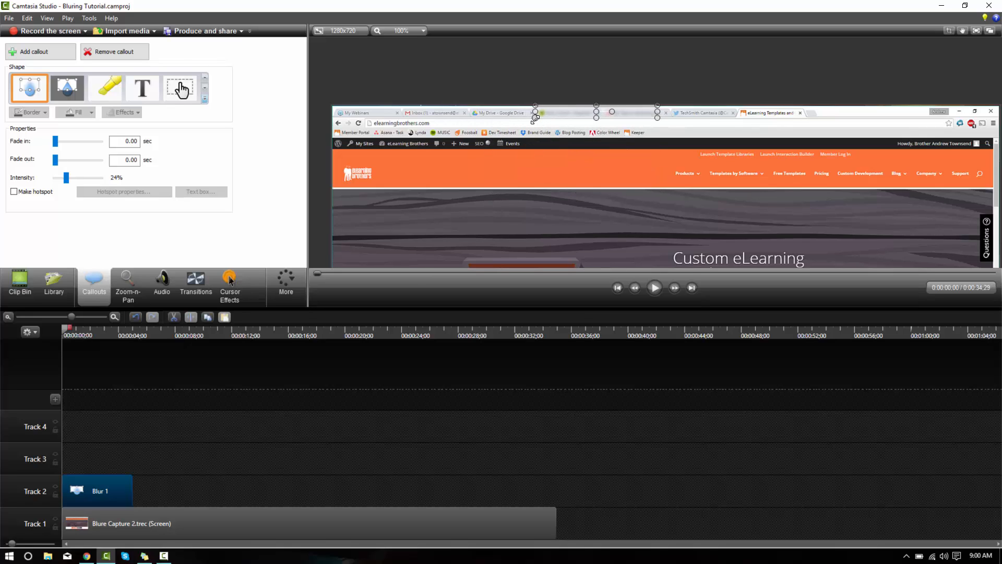
drag(657, 112, 605, 119)
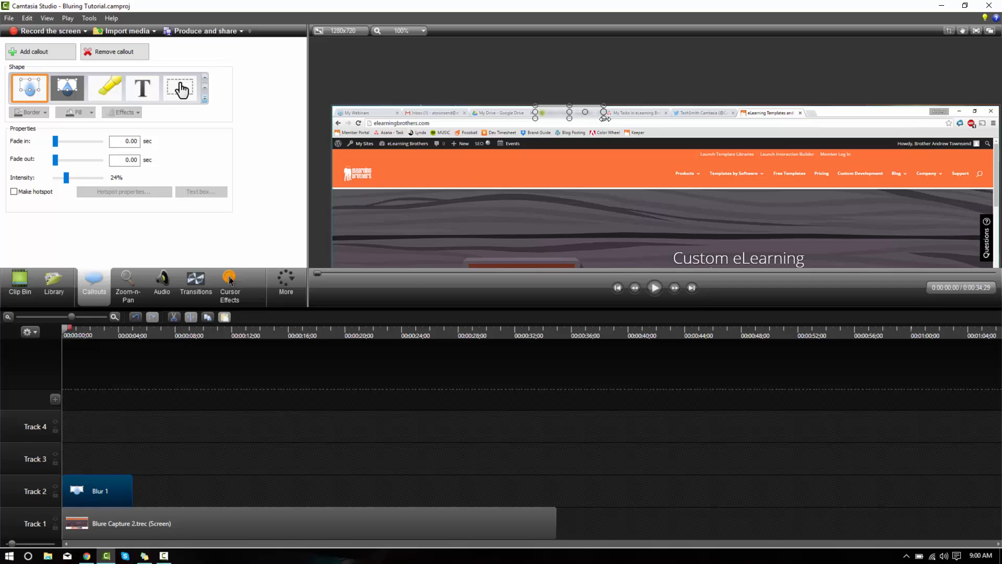
click(490, 71)
Extend the first blur on Track 2 to the end of the screen recording and fit the whole canvas in the preview
click(130, 493)
drag(131, 493, 554, 476)
click(395, 31)
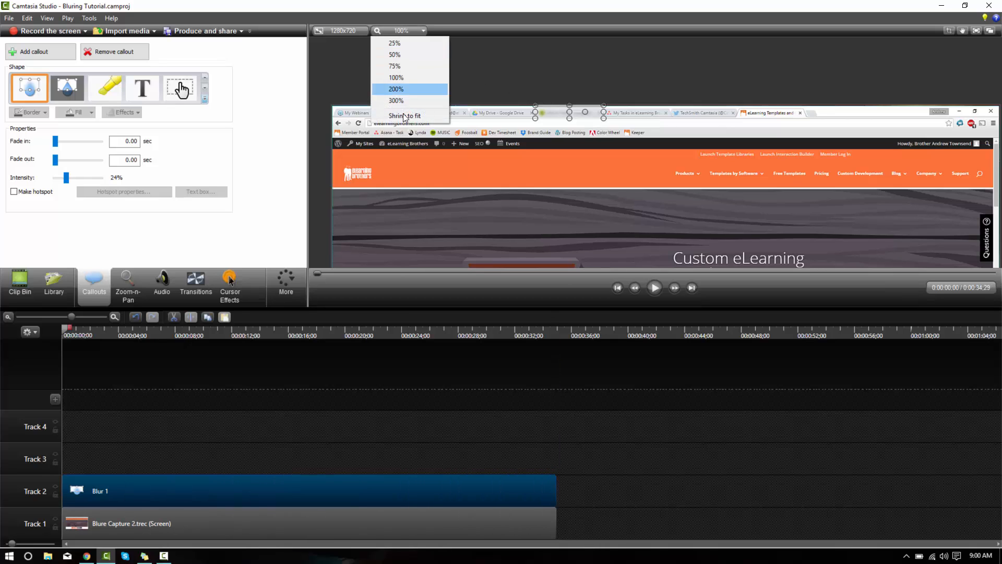
click(404, 116)
click(387, 179)
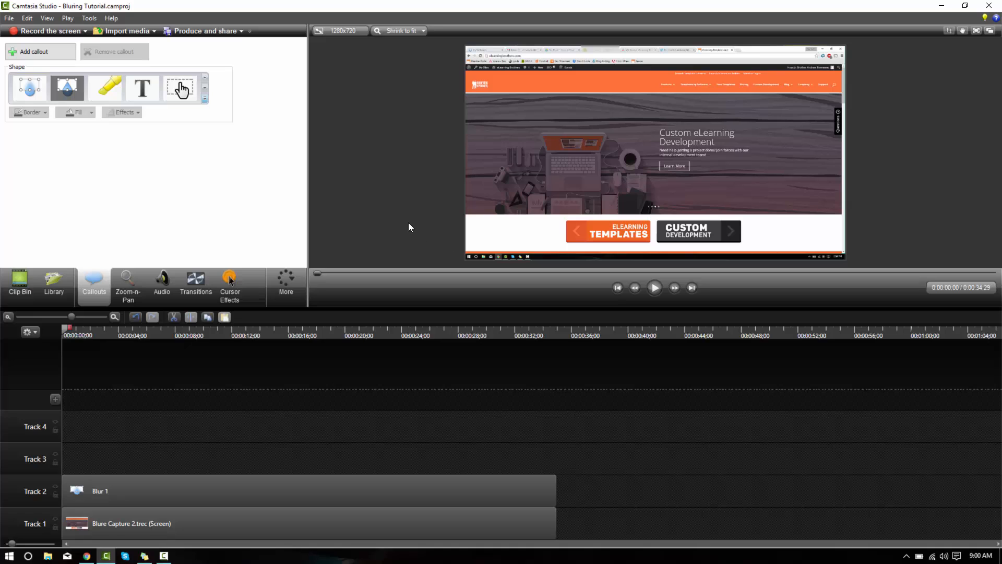
Try the first blur at 100% intensity, then set its intensity to 20%
click(199, 484)
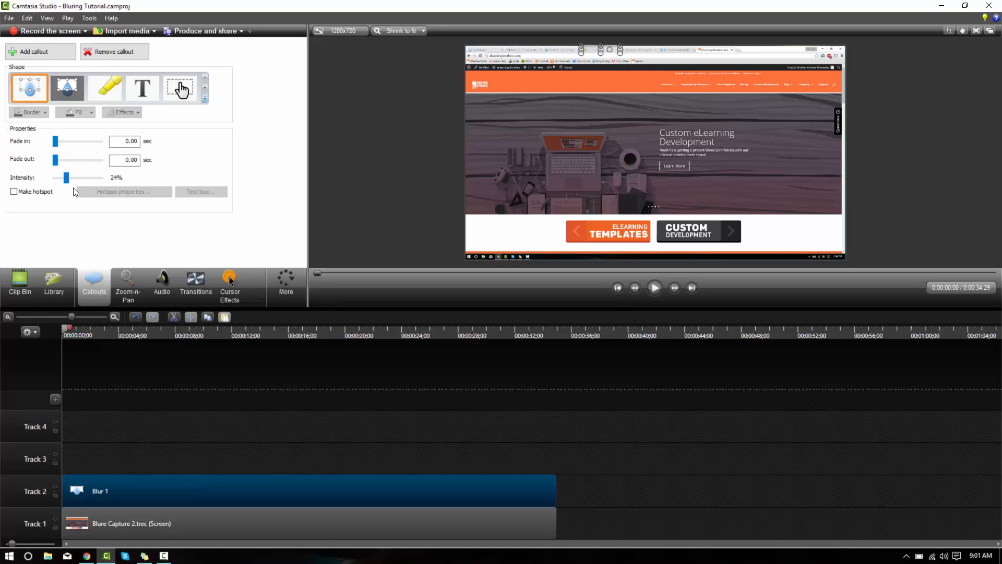
drag(67, 180, 203, 182)
click(343, 130)
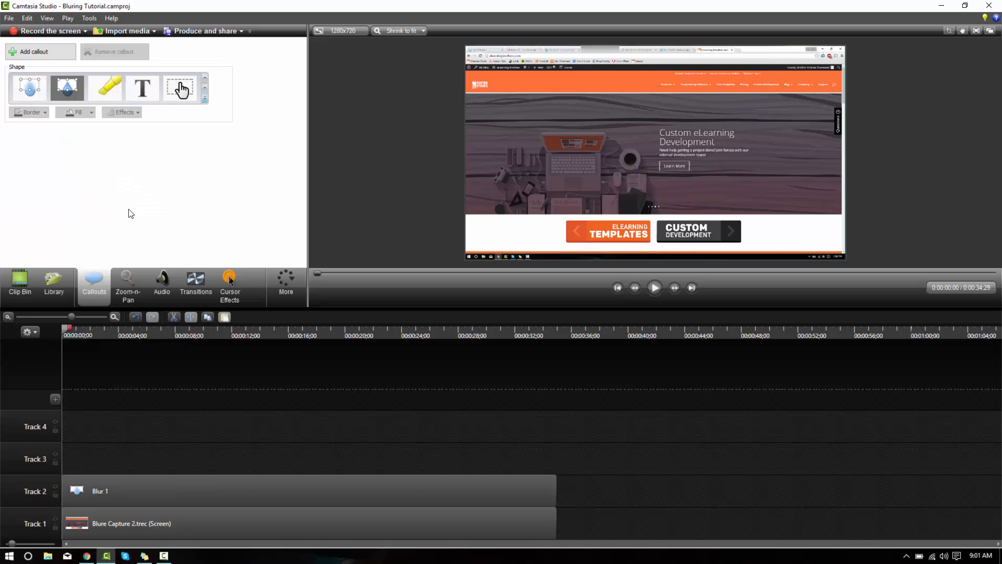
click(177, 483)
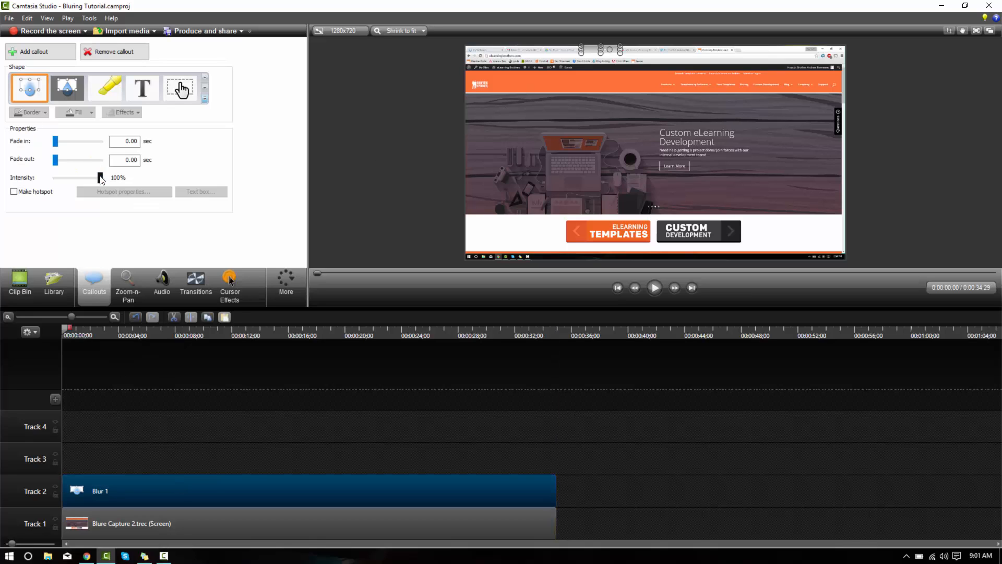
click(349, 125)
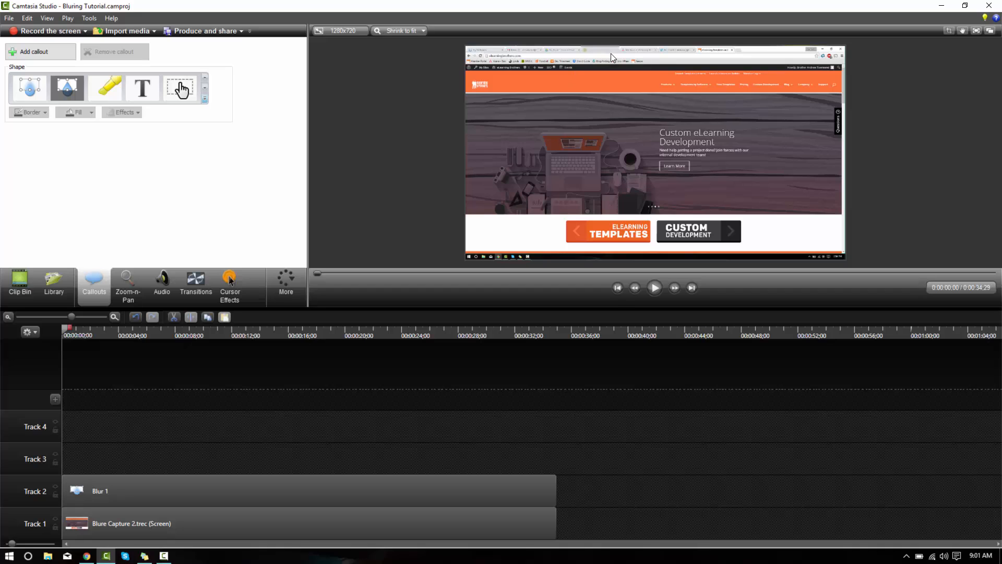
Inspect the blurred tab up close, then widen the blur in both directions to span the full browser tab strip
scroll(608, 52, up, 3)
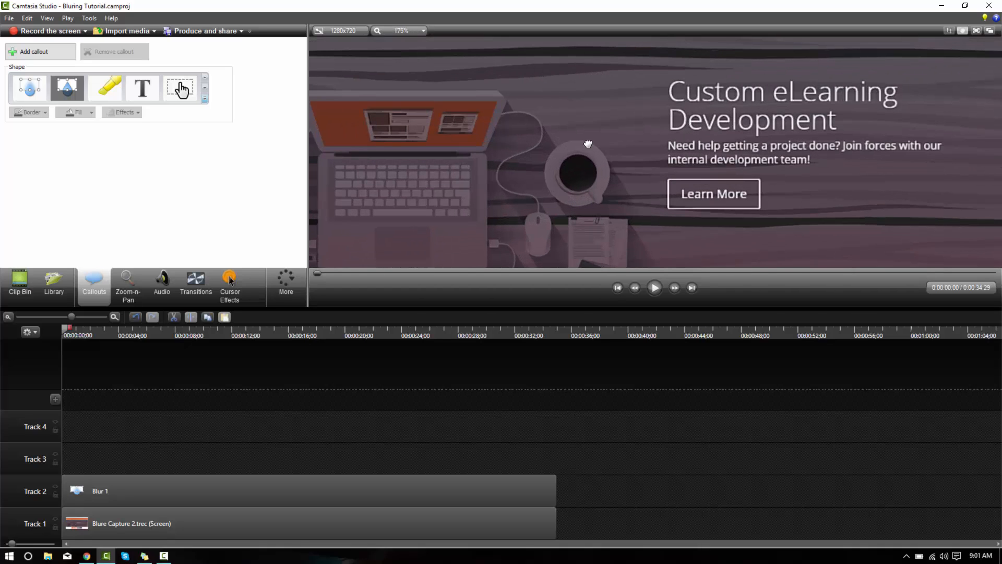
drag(588, 144, 608, 294)
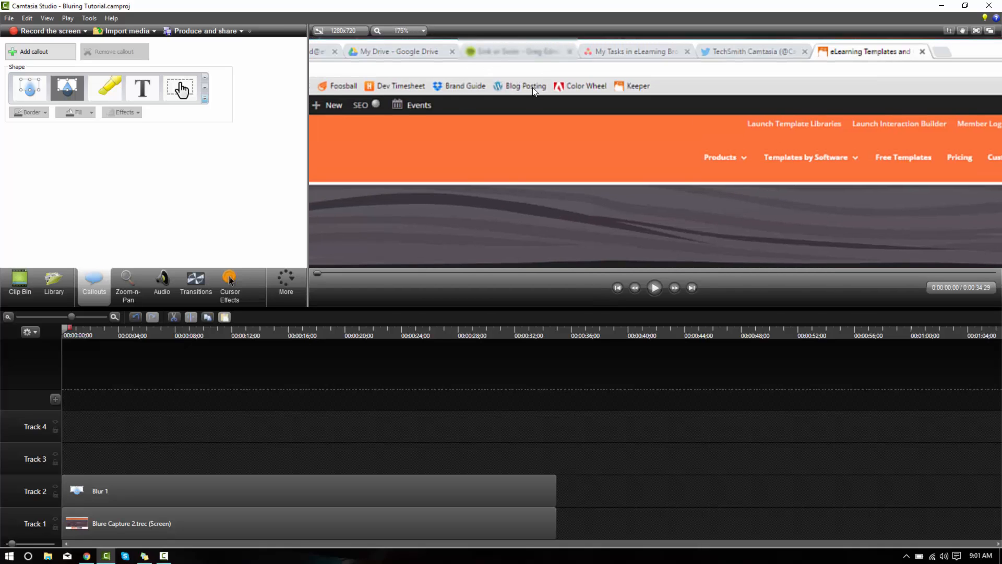
click(391, 27)
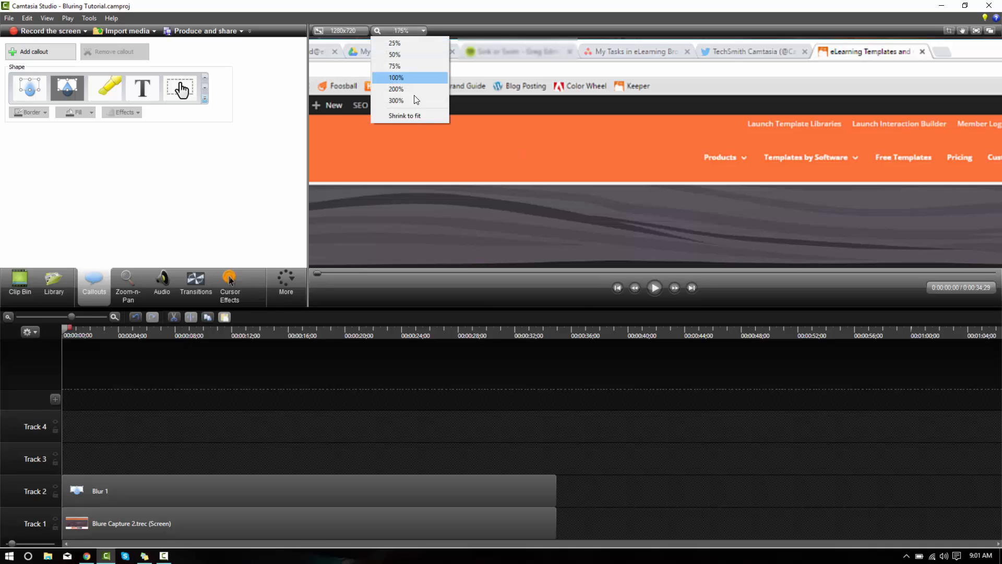
click(420, 114)
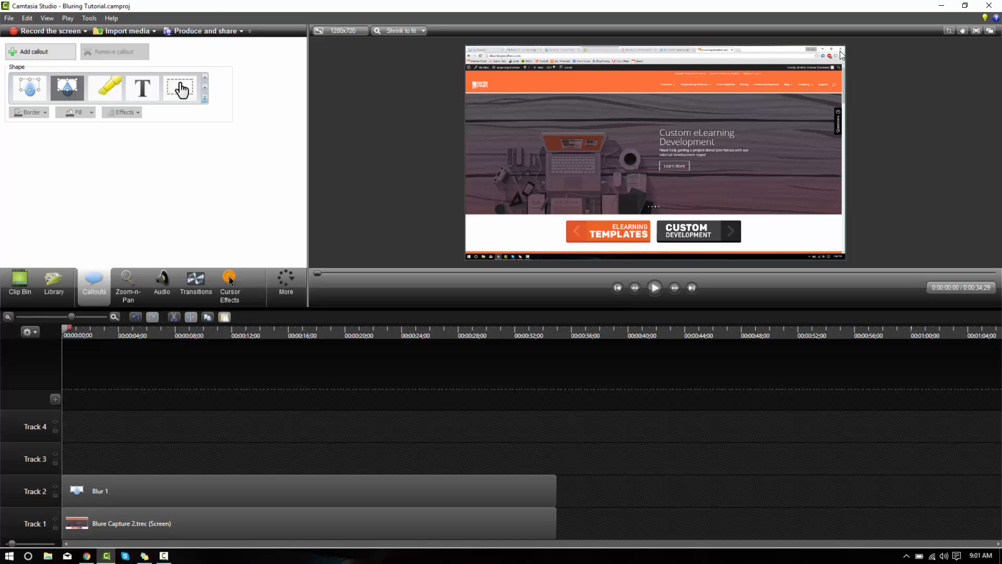
click(603, 50)
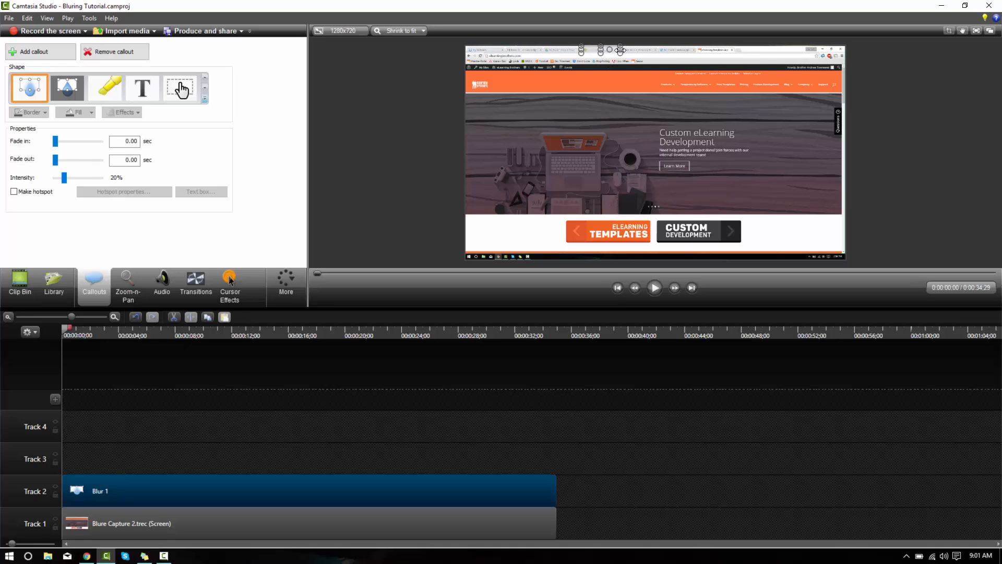
drag(638, 49, 845, 50)
drag(583, 48, 449, 59)
click(429, 116)
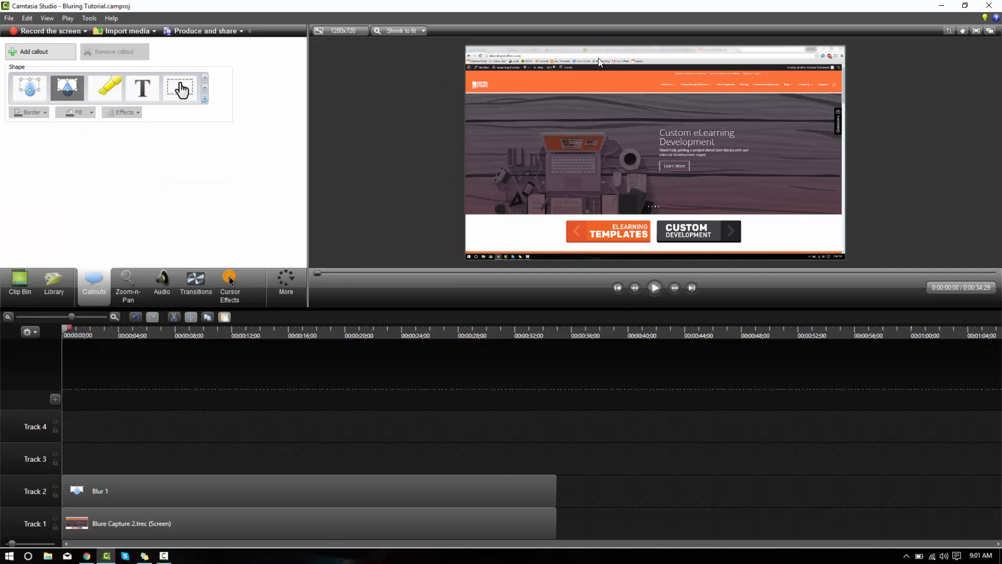
Trim the lower edge of the first blur slightly so it covers only the browser tab strip
scroll(675, 54, up, 3)
drag(654, 78, 685, 258)
click(647, 93)
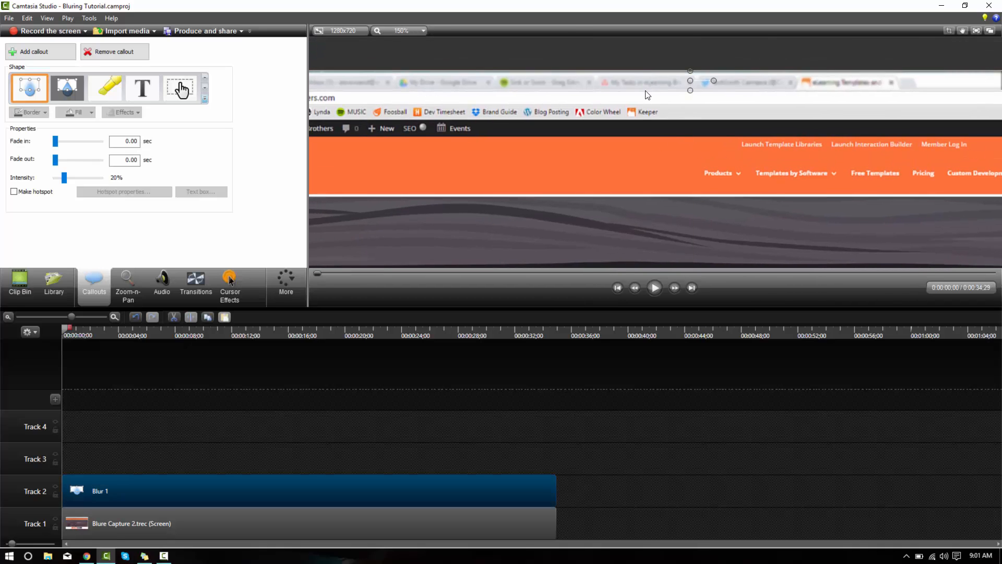
drag(690, 92, 690, 90)
click(390, 31)
click(396, 115)
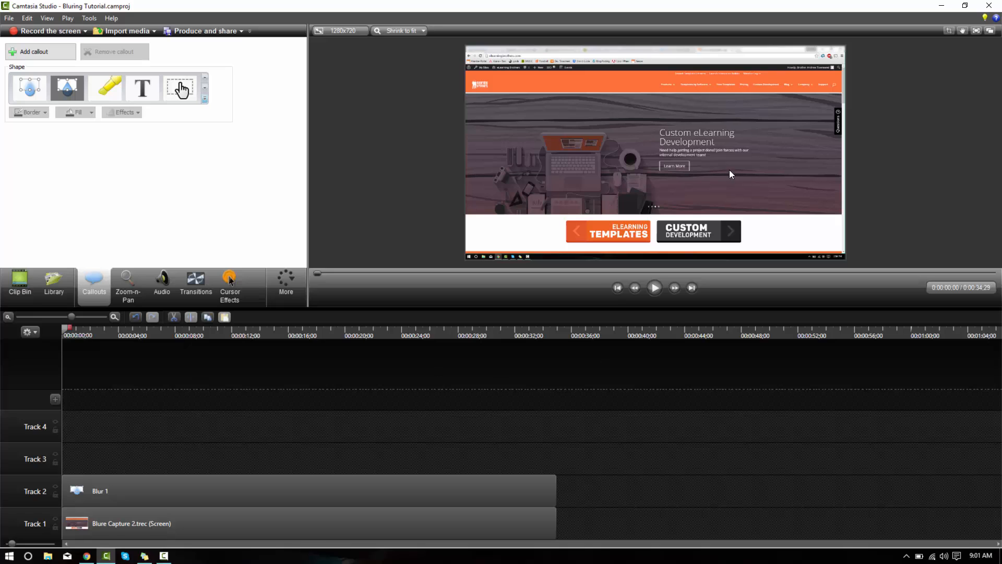
Add a second blur callout at 0:00:02;25 and move it to the lower-right corner of the recording, over the system tray
drag(83, 333, 102, 342)
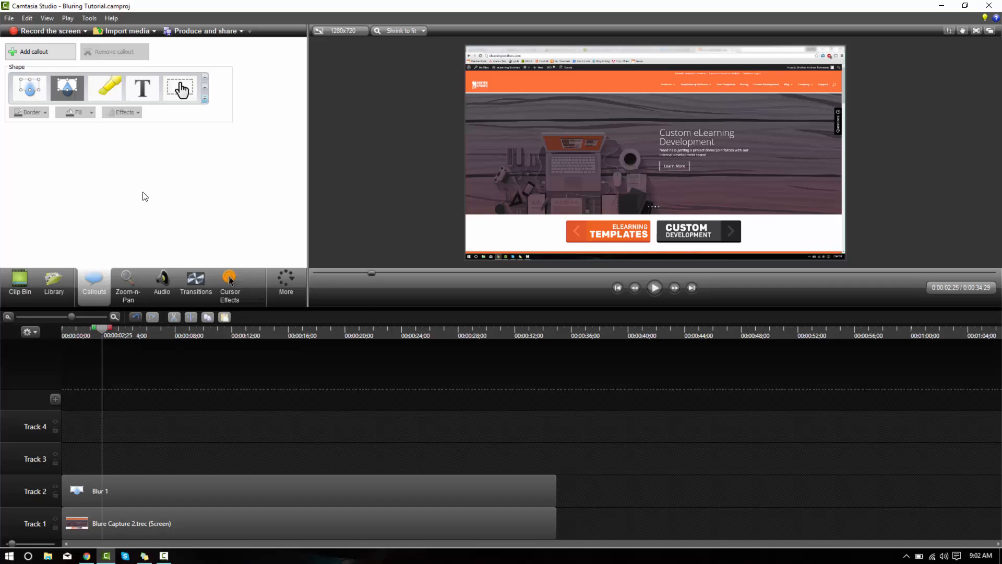
click(30, 89)
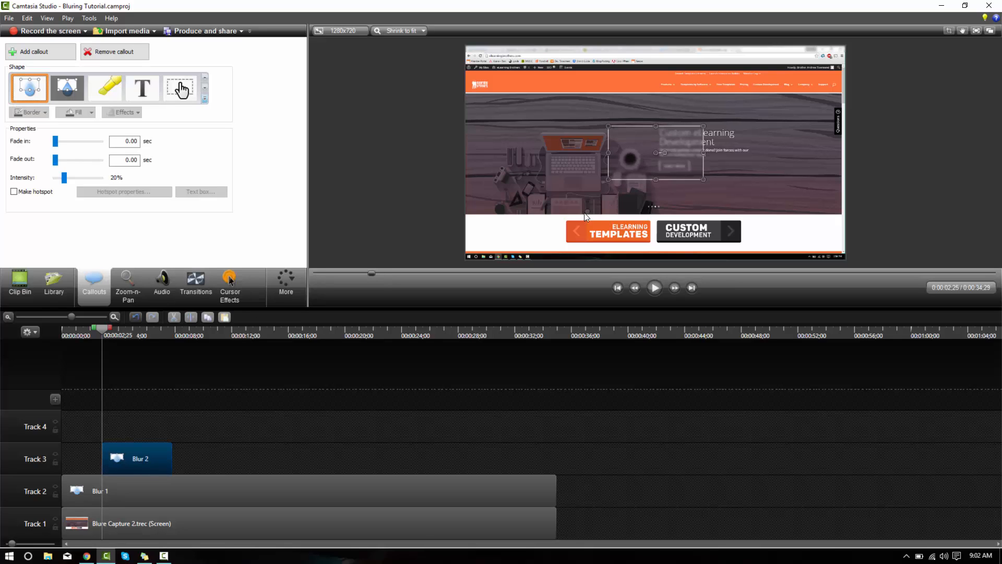
drag(631, 159, 426, 63)
scroll(816, 231, up, 3)
key(space)
key(space)
drag(663, 202, 624, 172)
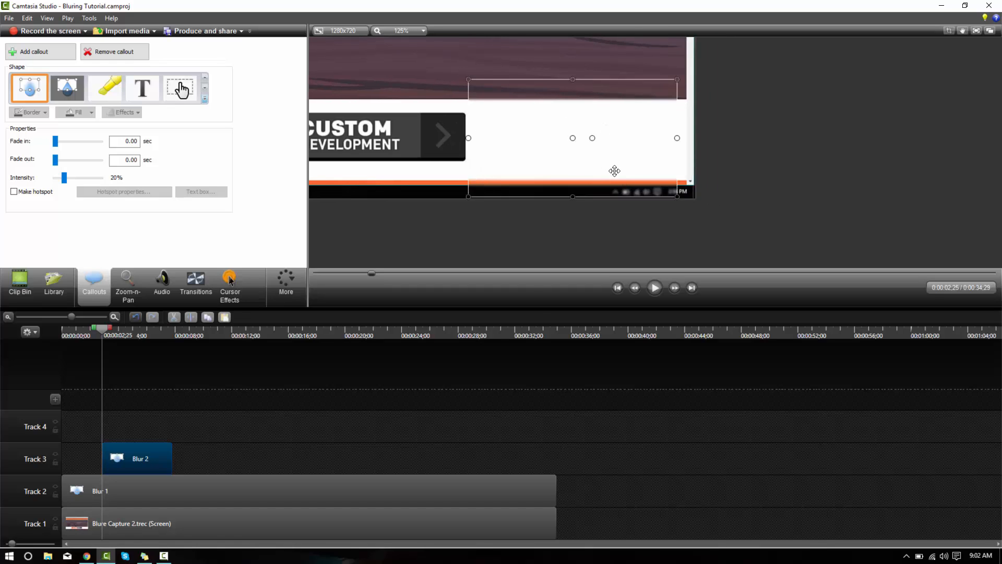
At 0:00:03;08, resize the second blur to the Skype notification's size and align it with the recording's right edge
mouse_move(104, 332)
mouse_down()
mouse_move(117, 333)
mouse_move(108, 335)
mouse_up()
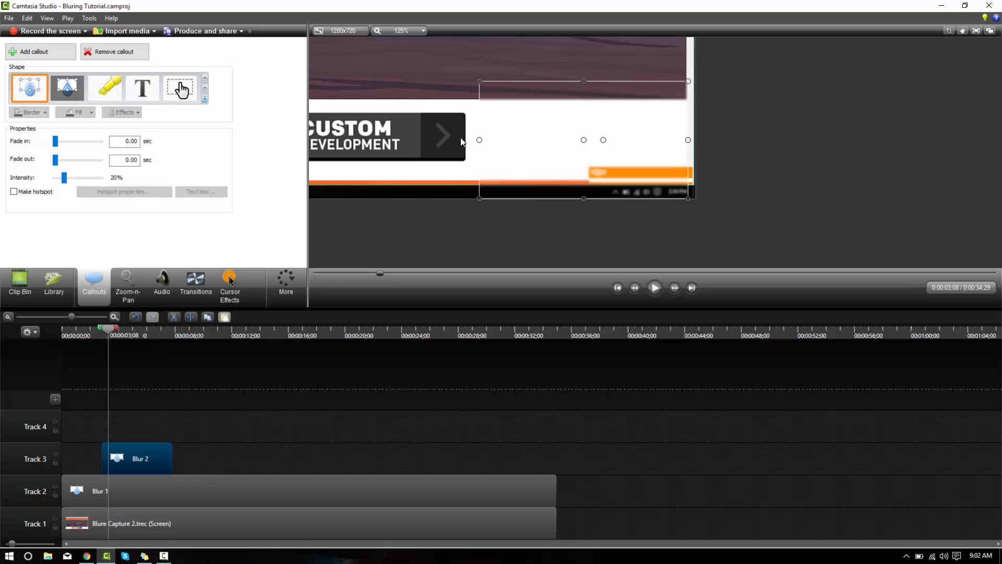
drag(478, 82, 589, 167)
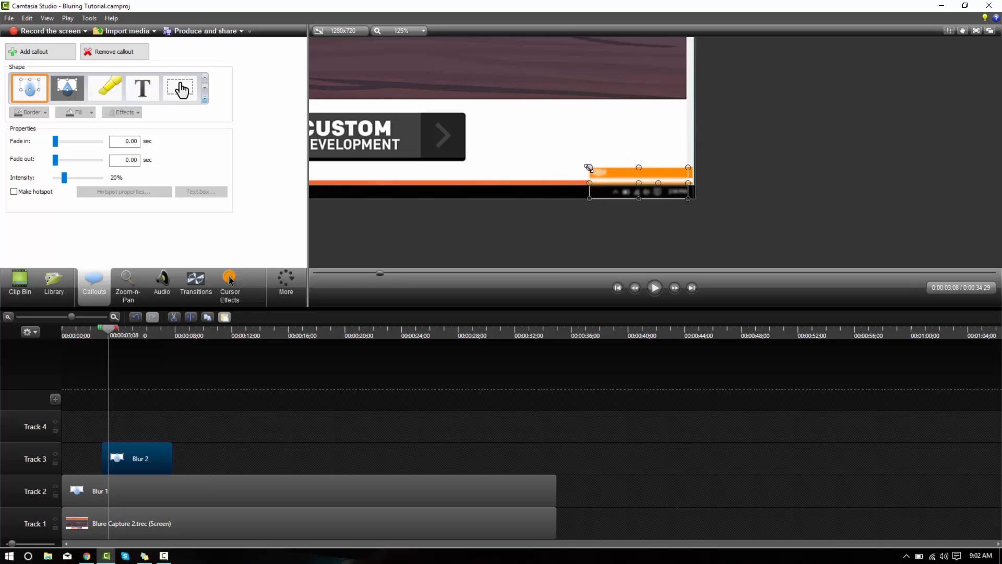
drag(690, 184, 695, 185)
At 0:00:03;22, add an animation to the second blur, then move it up and widen it to cover the full Skype notification
drag(110, 333, 115, 332)
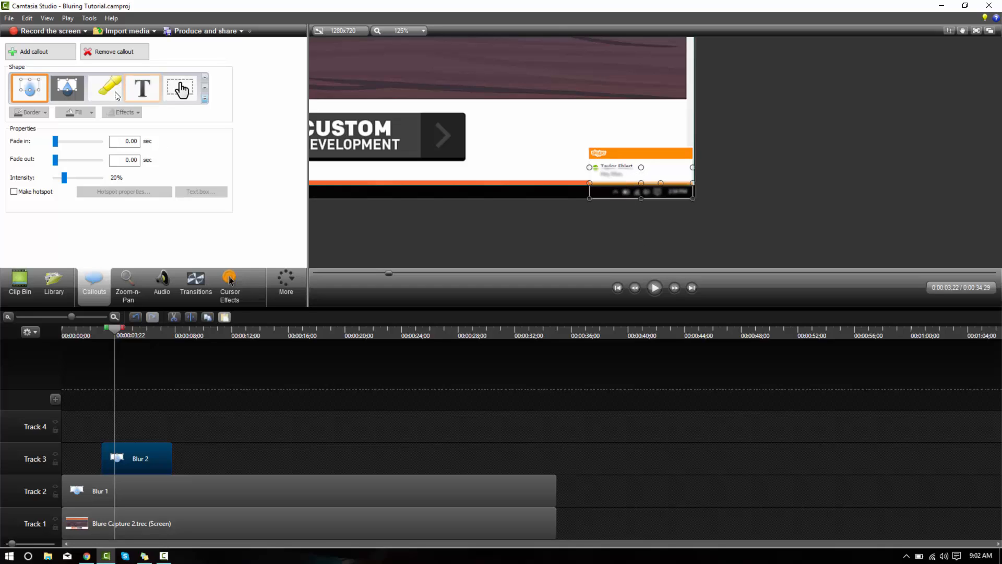
click(293, 293)
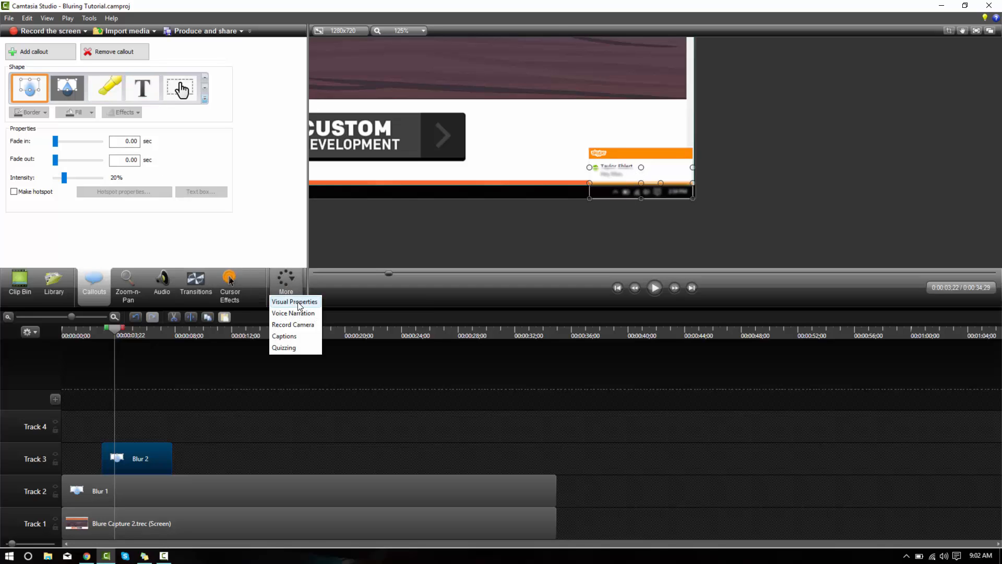
click(295, 302)
click(36, 49)
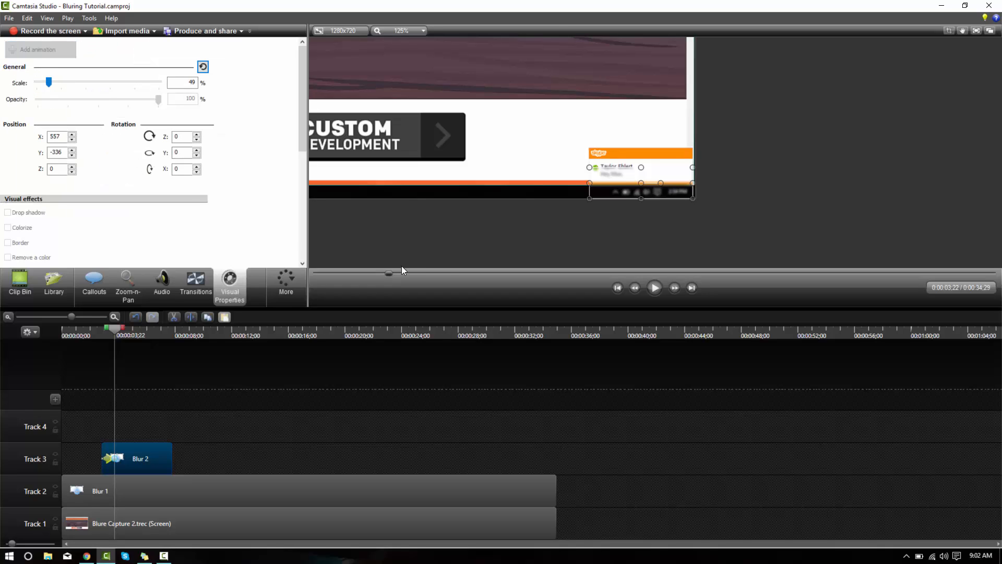
drag(611, 185, 644, 148)
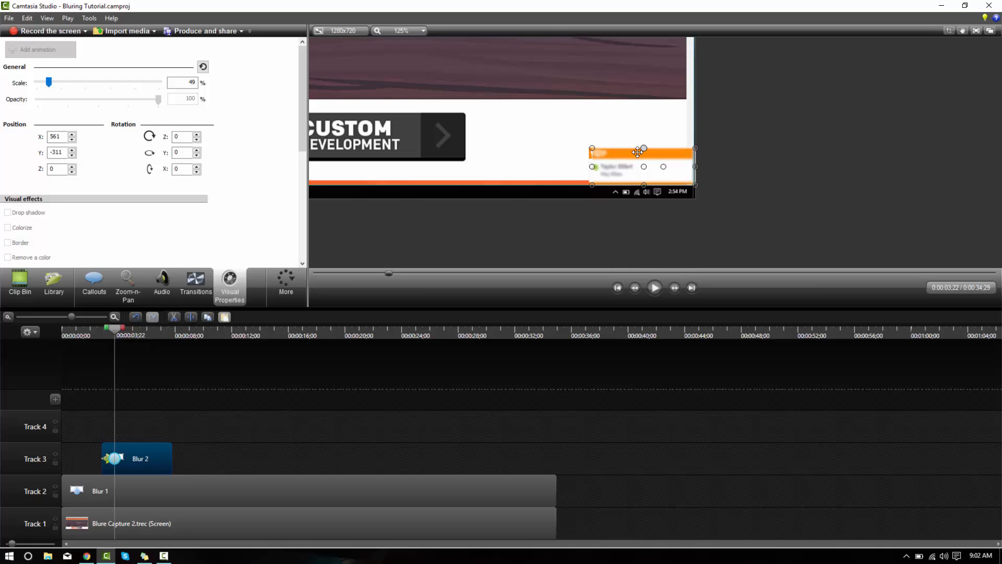
drag(594, 167, 591, 167)
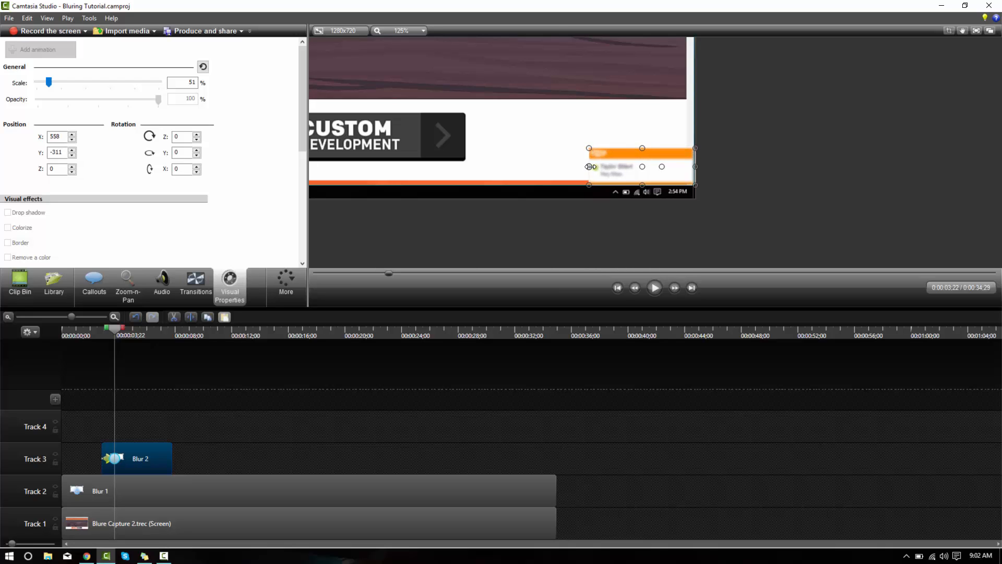
Set the second blur's intensity to 56% and deselect it
click(87, 291)
drag(67, 181, 83, 180)
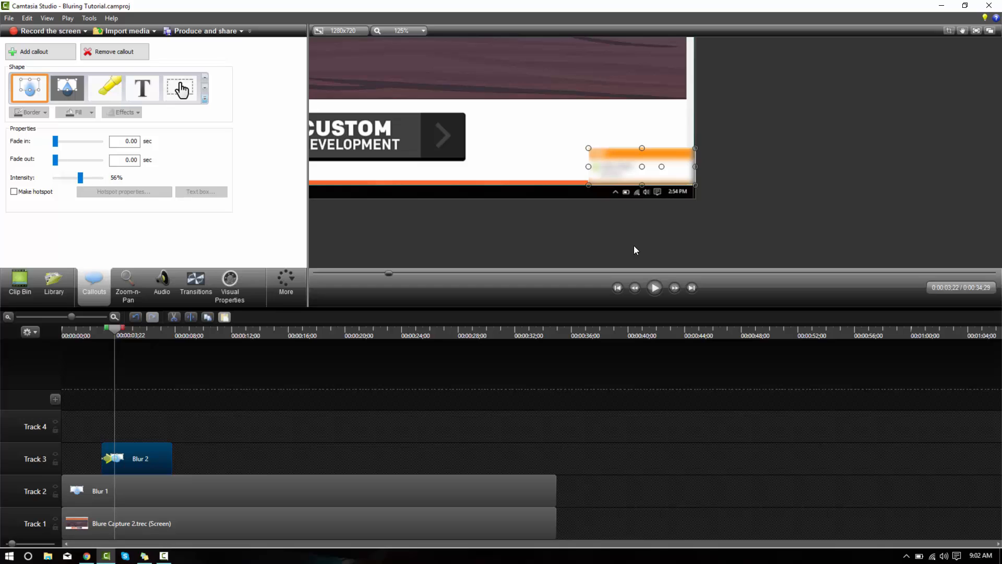
click(747, 215)
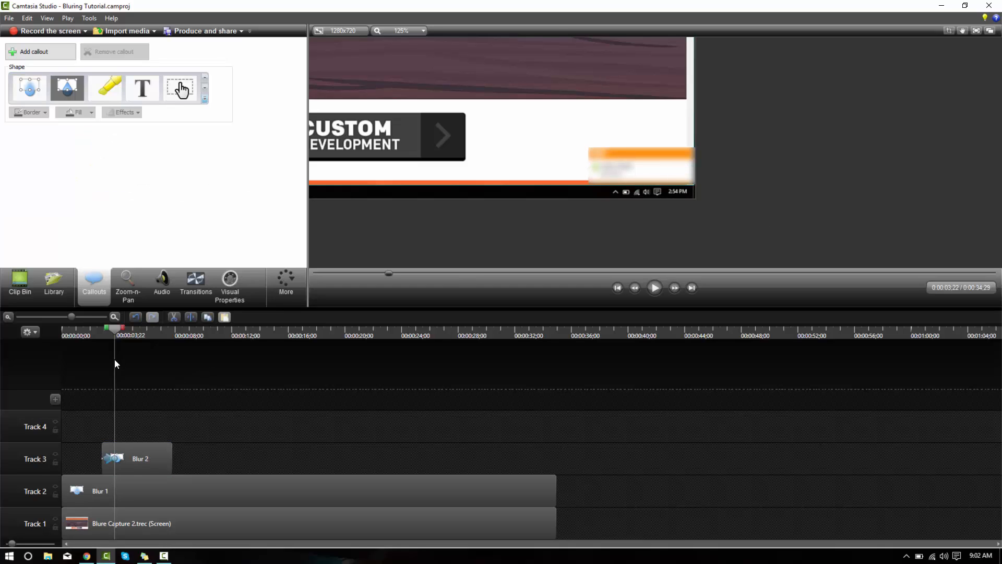
Enlarge the timeline scale and play back the second blur from its start to check how it follows the Skype notification
click(115, 317)
click(115, 317)
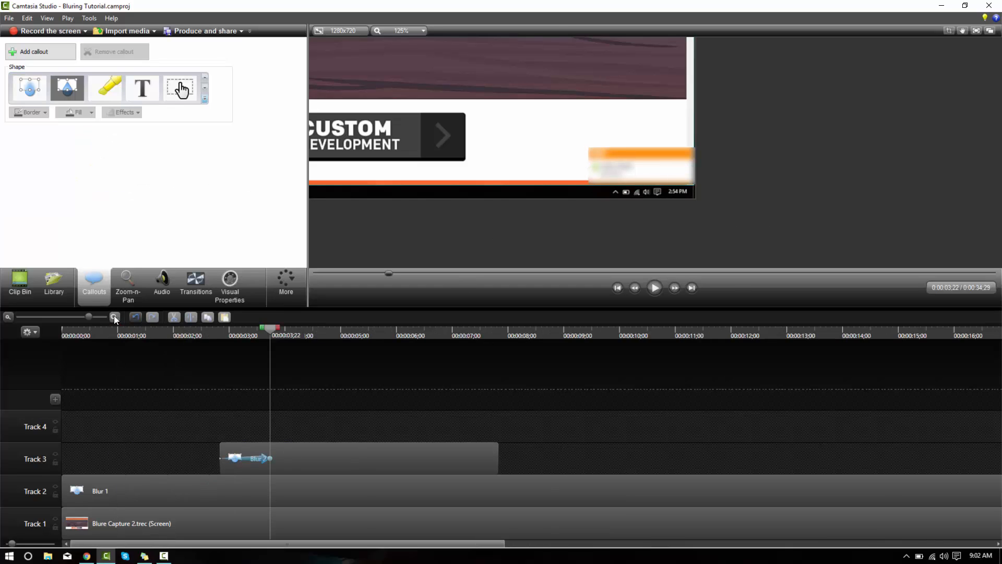
click(115, 317)
click(349, 334)
key(space)
key(space)
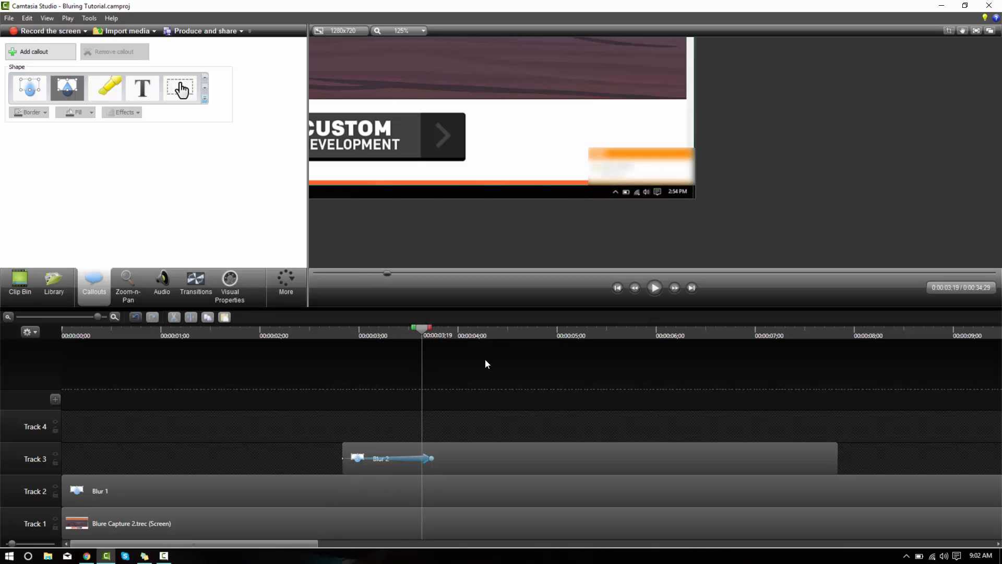
click(339, 333)
key(space)
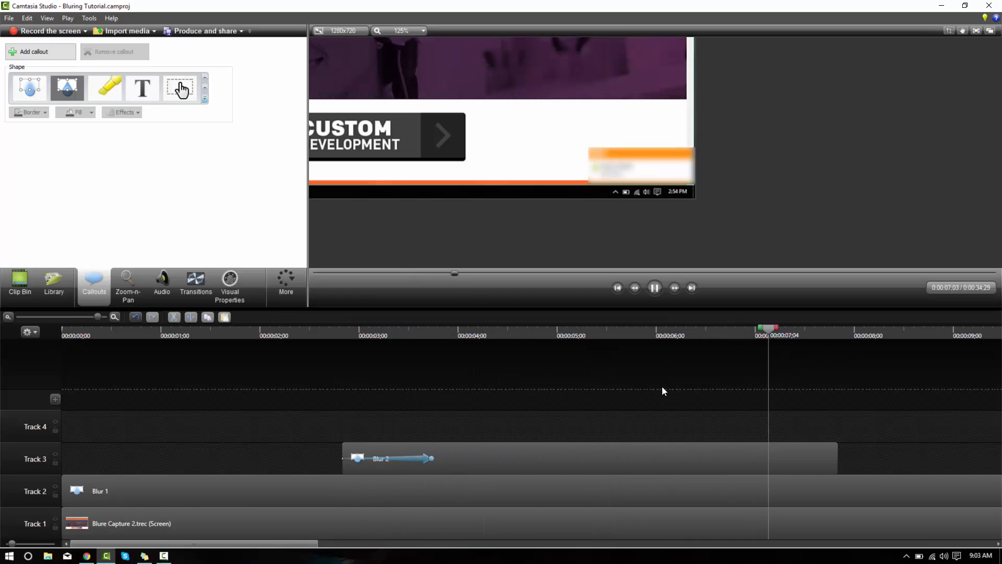
key(space)
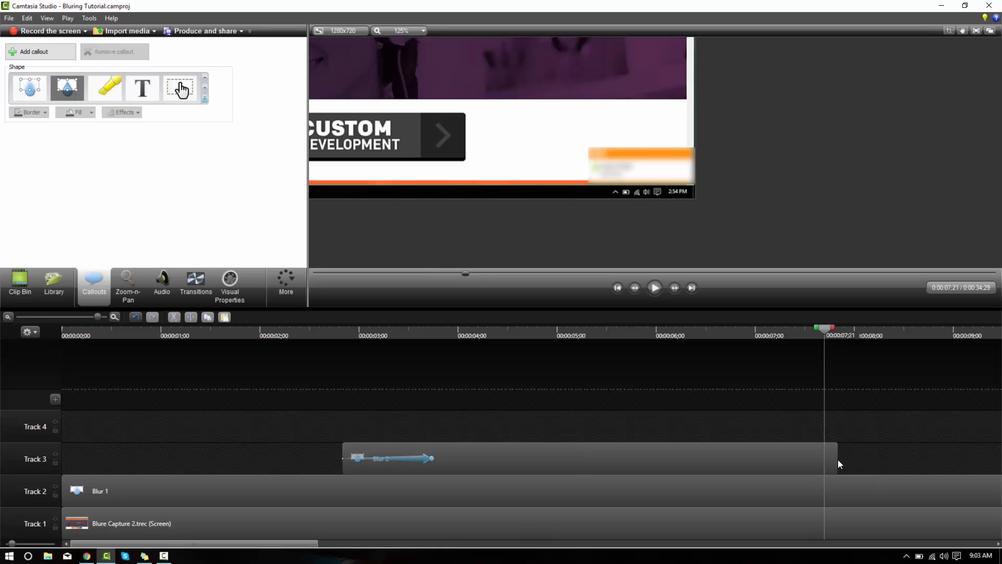
Extend the second blur's end past 0:00:17 and move the playhead to the point where the Skype notification fades out
click(836, 460)
drag(838, 461, 973, 461)
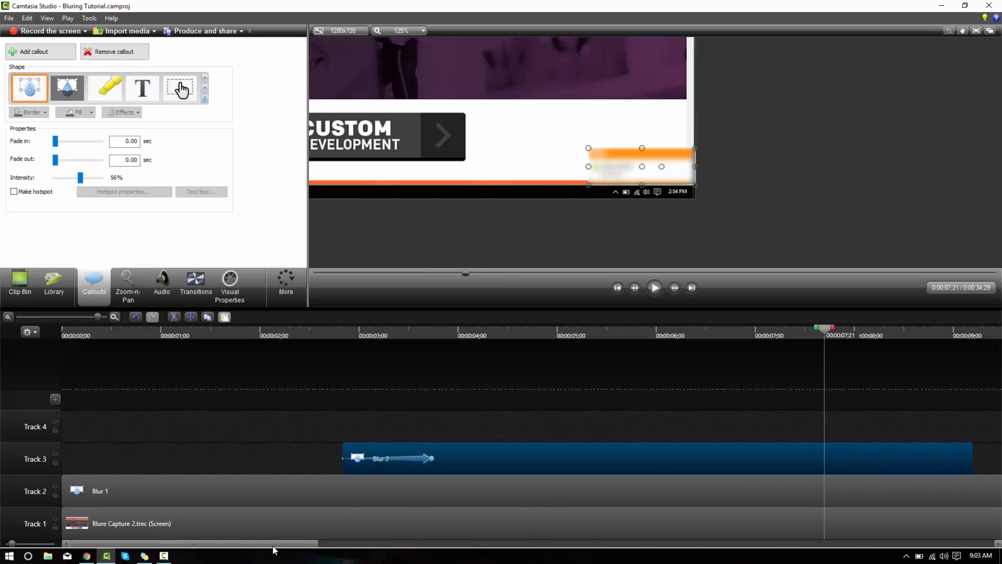
drag(275, 544, 338, 556)
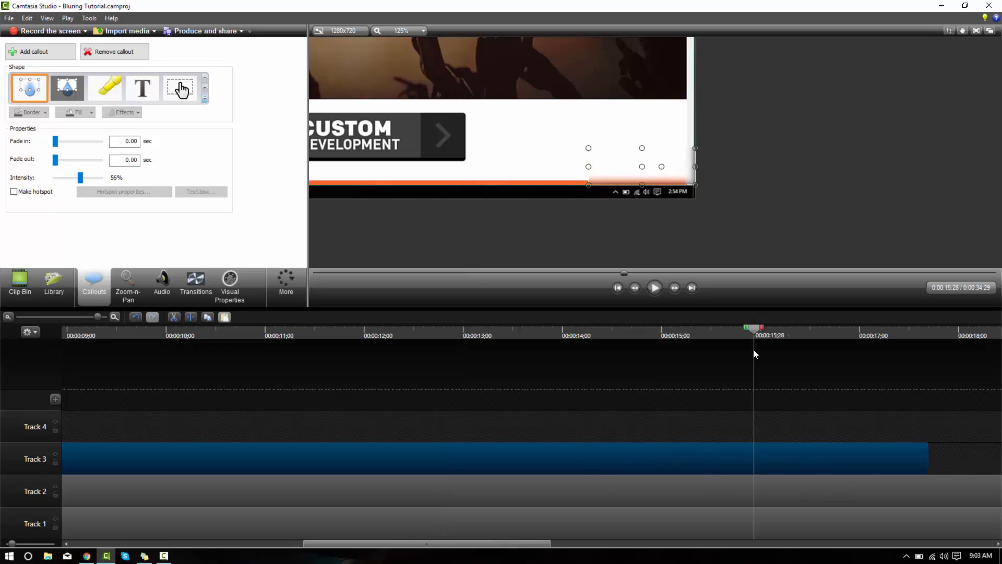
drag(753, 348, 640, 370)
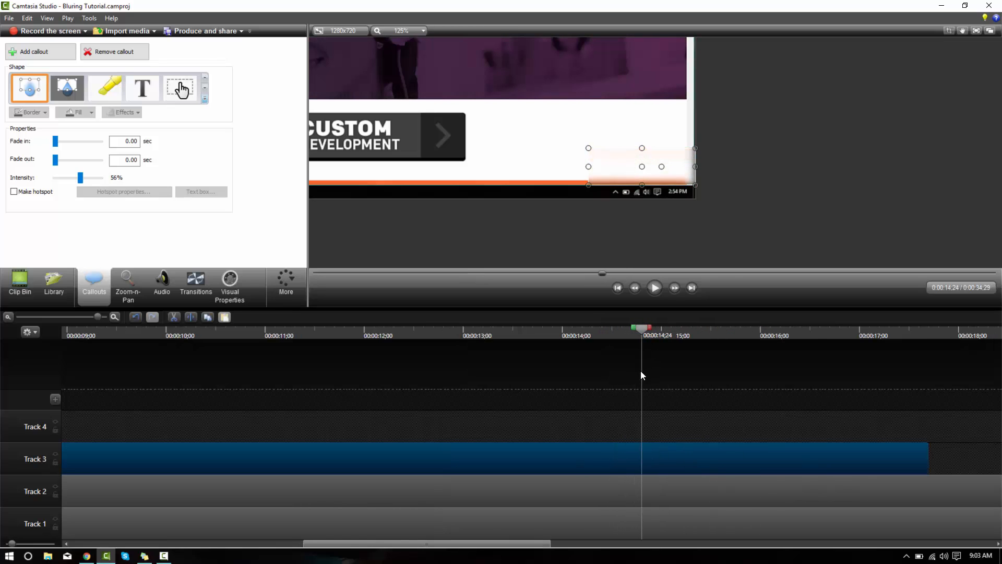
At 0:00:15;29, add an animation to the second blur and move it just outside the recording's right edge
drag(641, 329, 757, 334)
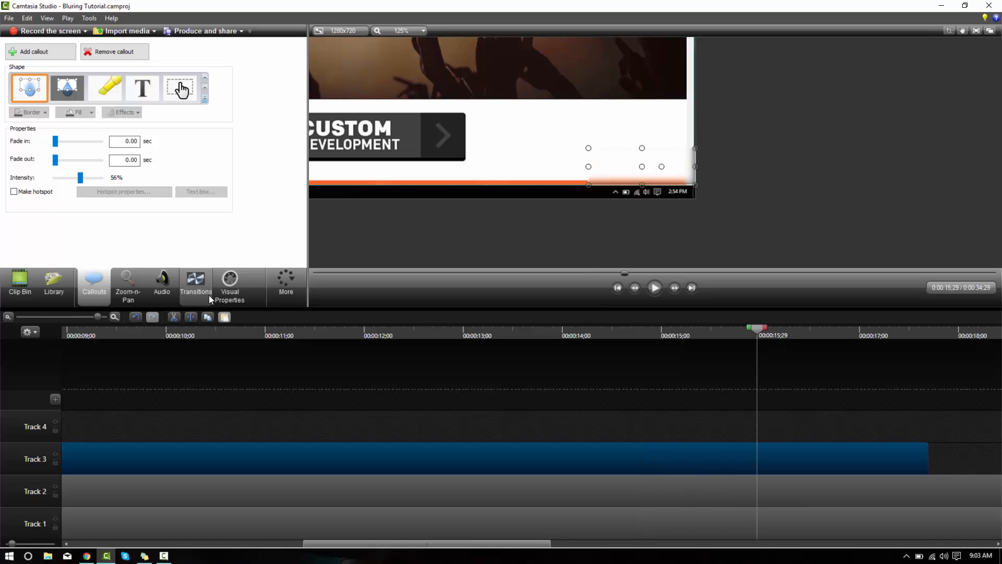
click(228, 286)
click(35, 49)
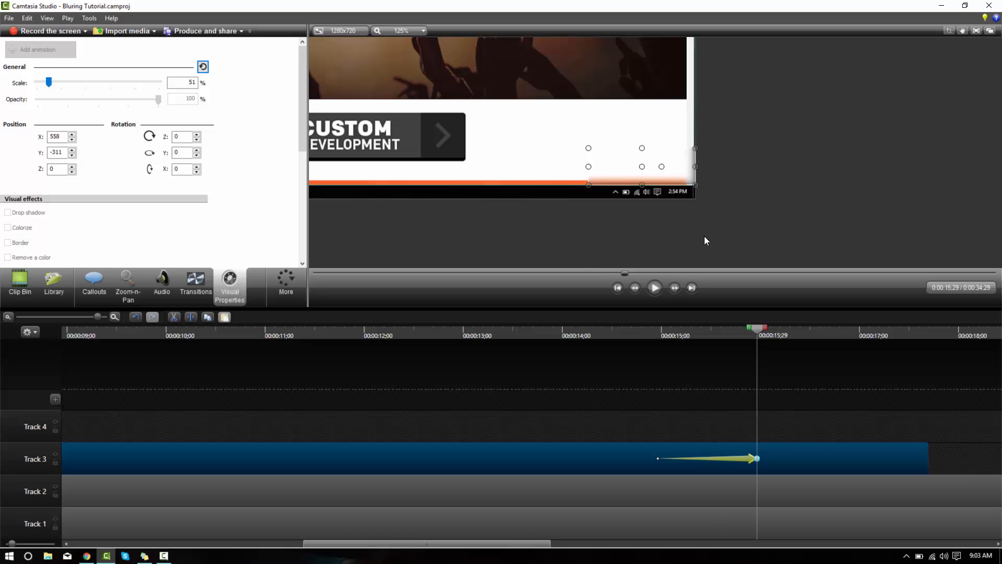
drag(610, 175, 716, 177)
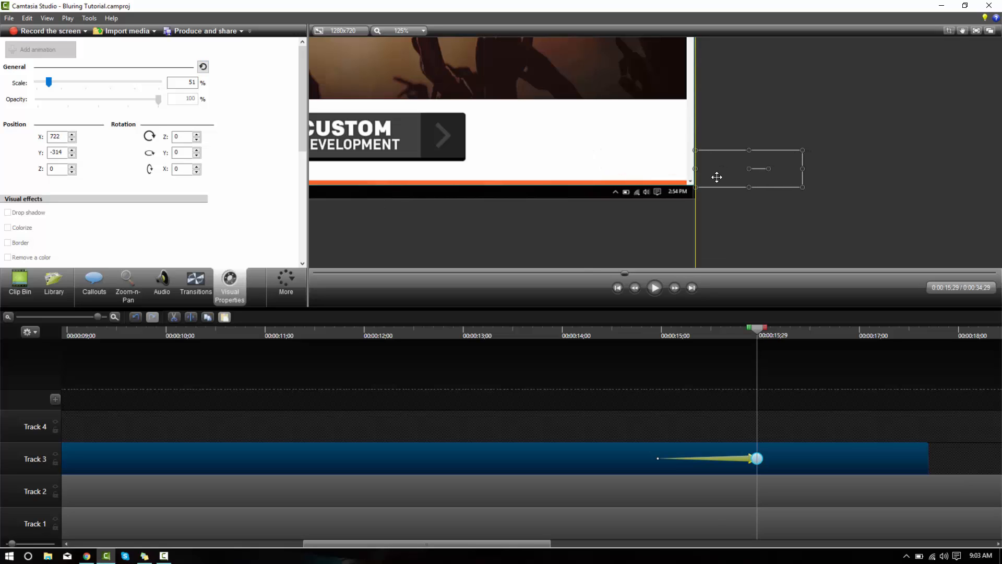
Check the blur's exit animation at the notification's fade-out and trim the second blur's end to the animation's end at 0:00:15;29
click(716, 333)
drag(715, 329, 635, 337)
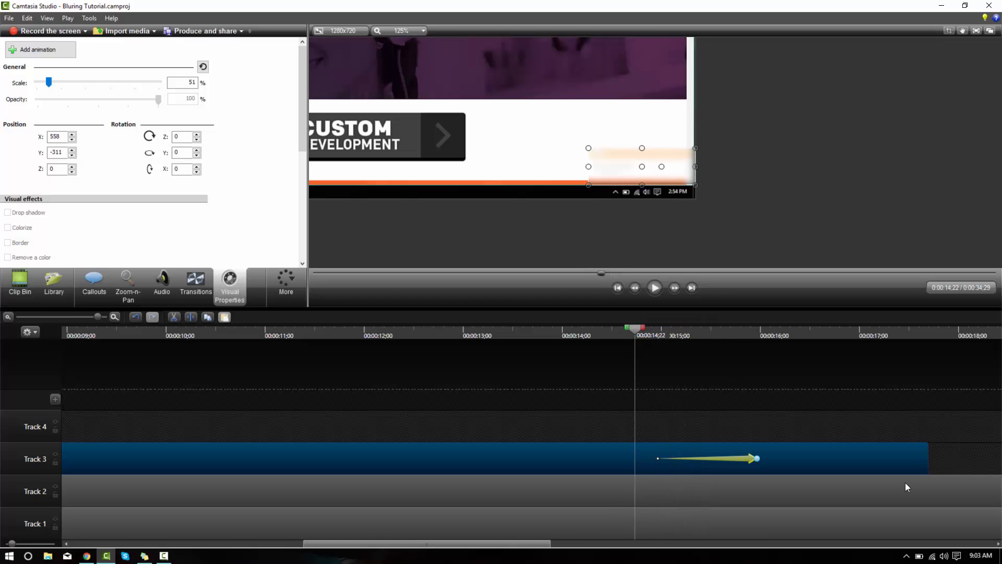
drag(928, 460, 756, 454)
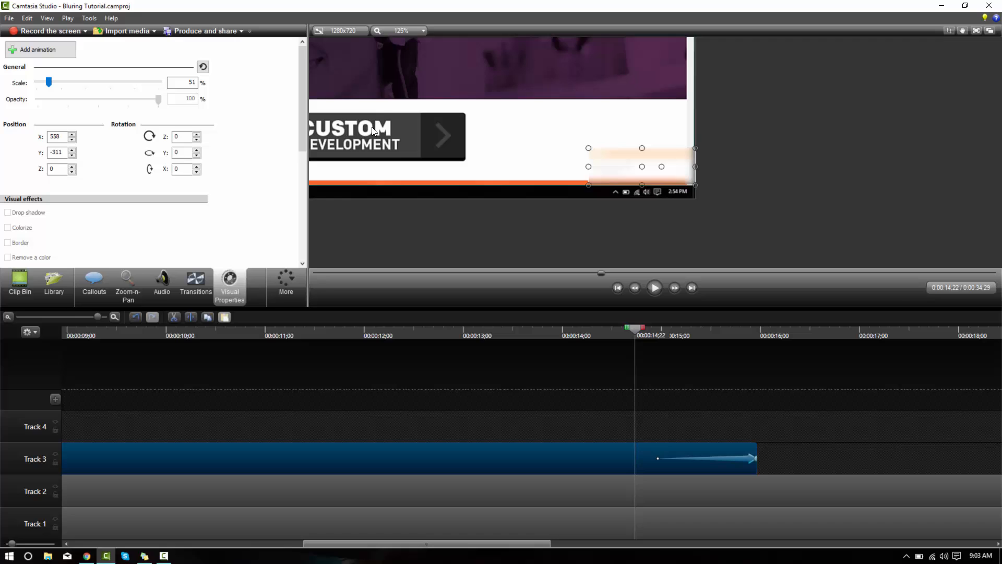
Set the canvas zoom to Shrink to fit, deselect the blur, and play the recording from the start to check the second blur's entry and exit
click(421, 30)
click(410, 117)
click(430, 189)
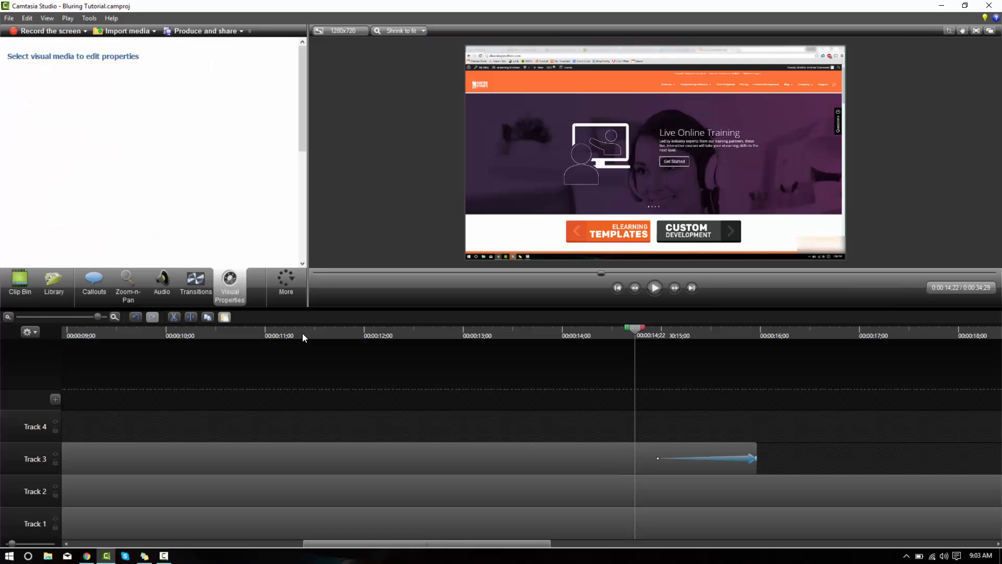
click(8, 317)
click(8, 317)
drag(83, 329, 7, 344)
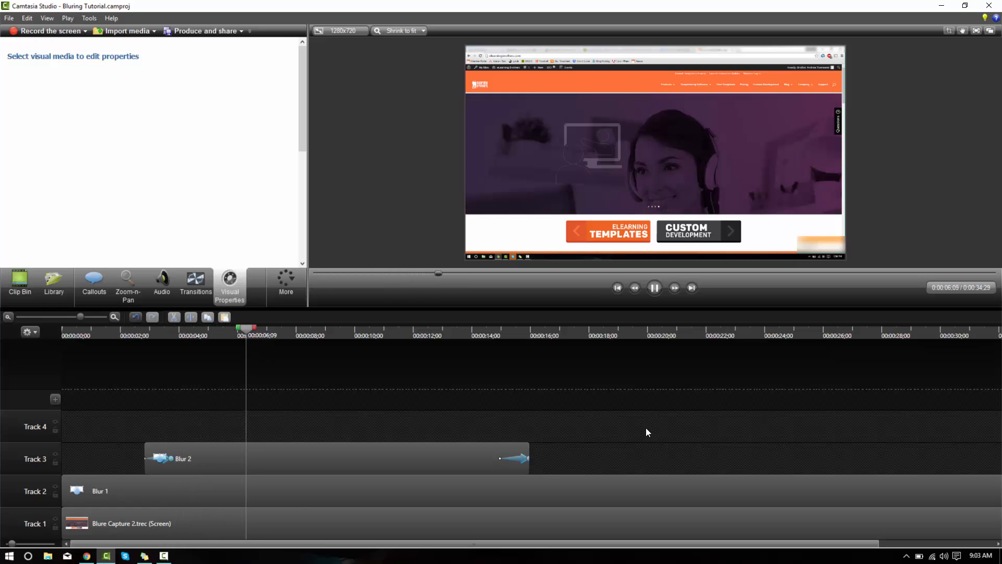
click(460, 331)
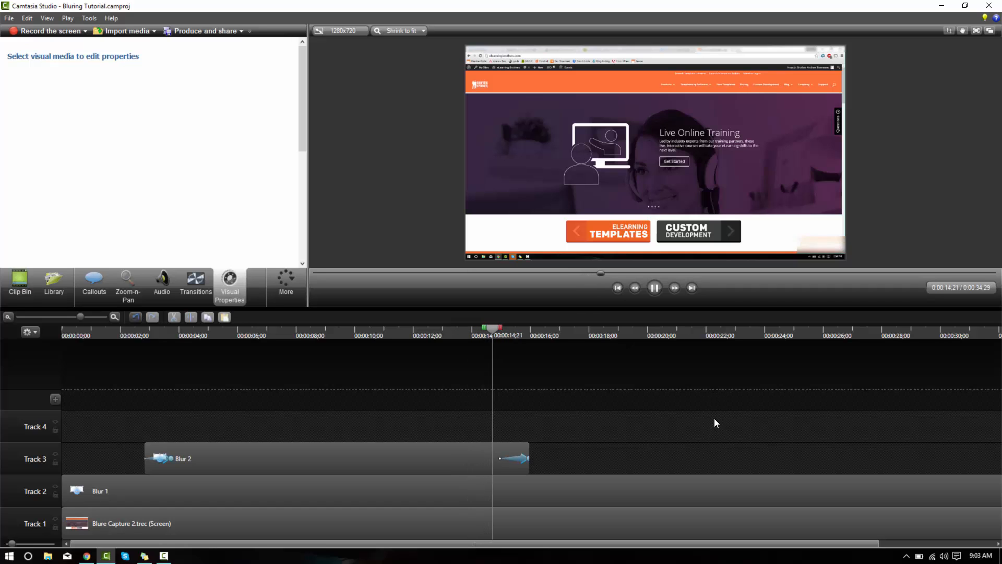
key(space)
Paste a copy of the second blur on Track 3 at 0:00:22;24 and play it back to check its timing against the notification
drag(724, 333, 729, 355)
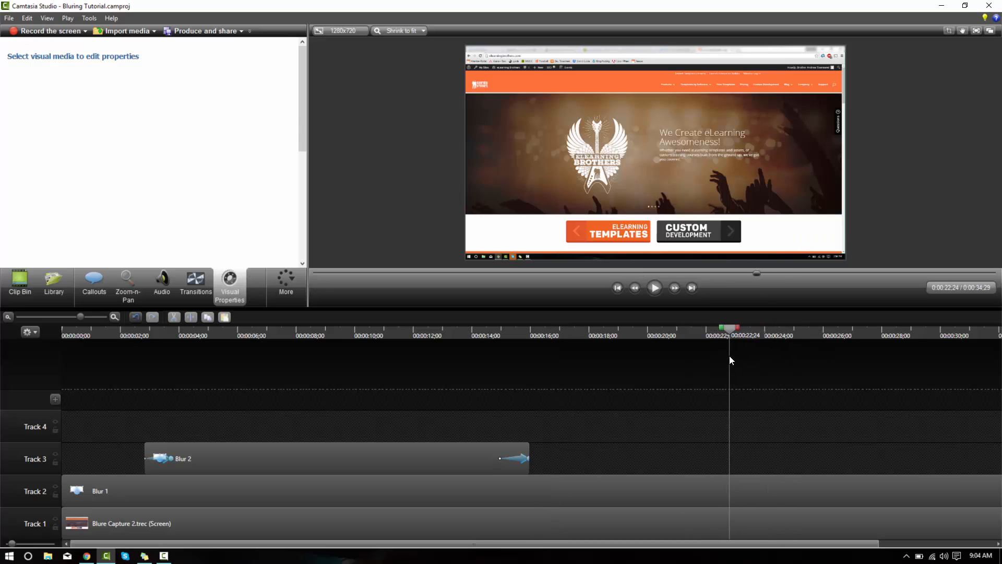
click(384, 458)
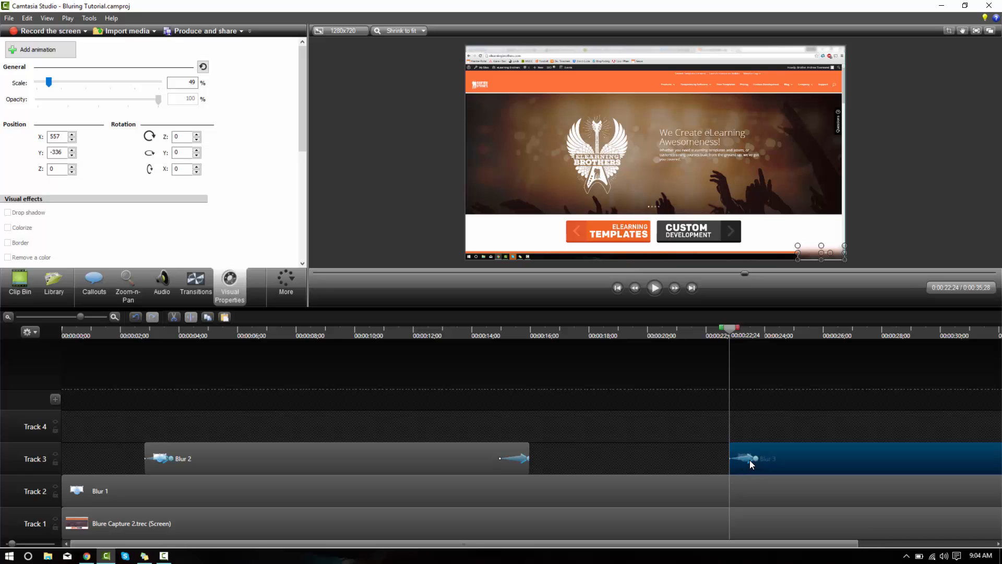
key(space)
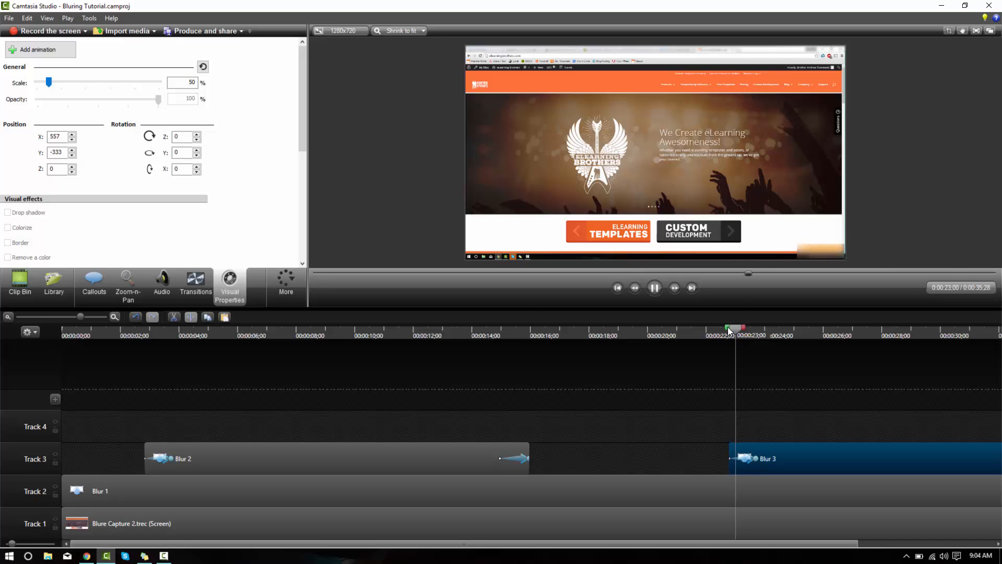
key(space)
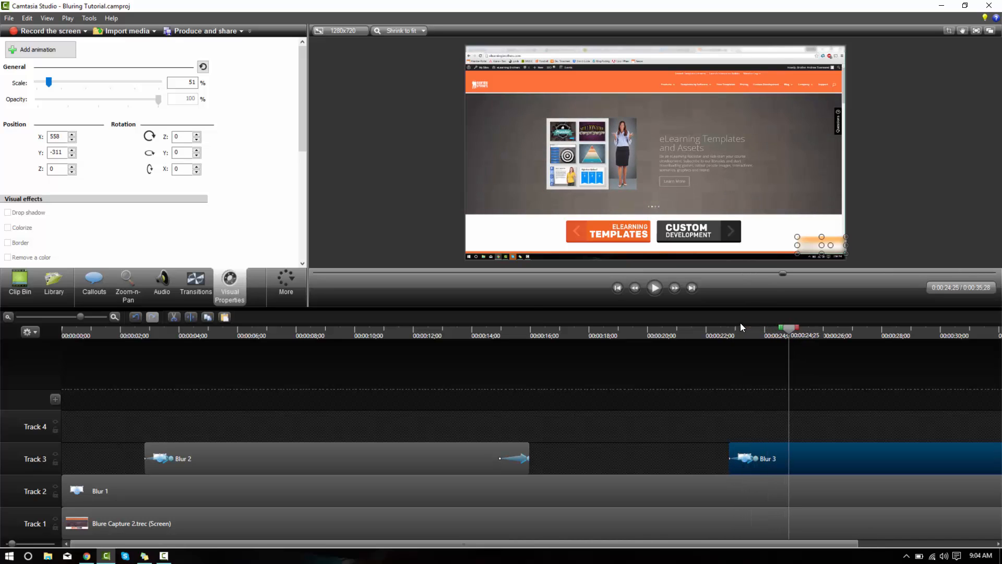
drag(788, 334, 748, 340)
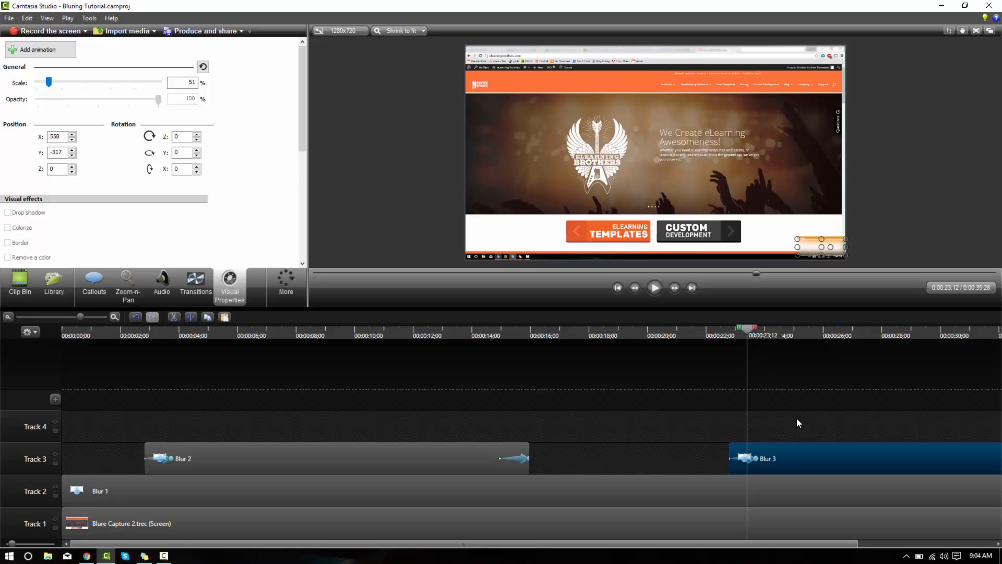
Move the third blur about 11 frames earlier on Track 3 and play it back from before its start
drag(801, 460, 792, 462)
click(709, 333)
key(space)
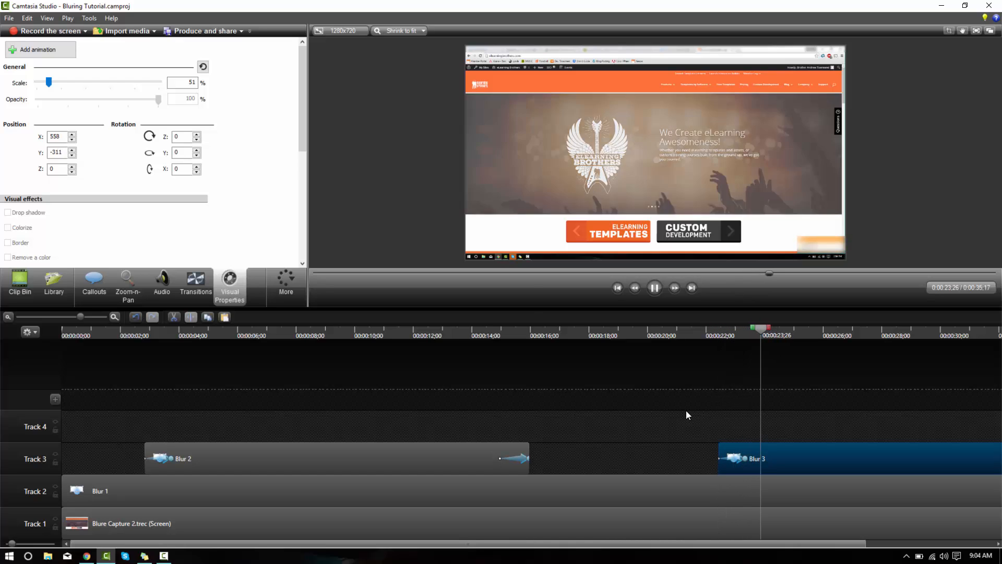
key(space)
Trim the third blur's end to the recording's end at 0:00:34;29 and play back its entry
drag(218, 545, 449, 559)
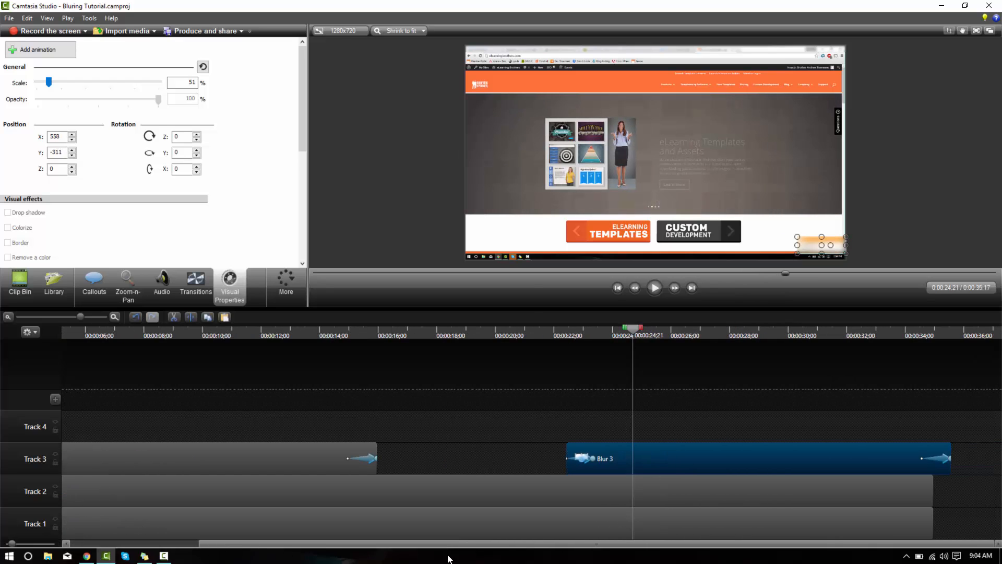
drag(860, 335, 904, 369)
drag(948, 468, 934, 453)
click(555, 334)
key(space)
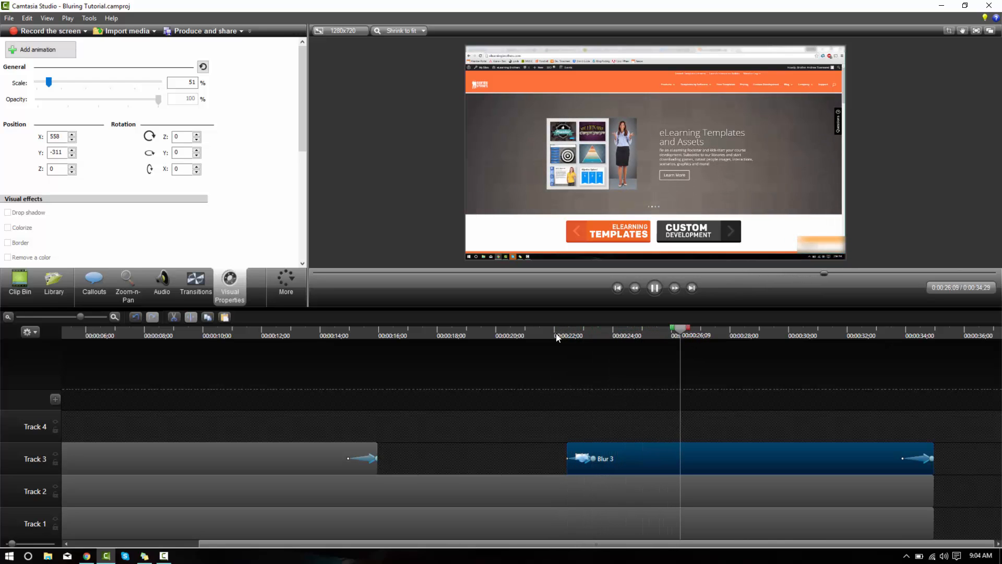
key(space)
Fit the whole recording in the timeline, deselect the blur, and play from the start to review all the blurs
click(9, 318)
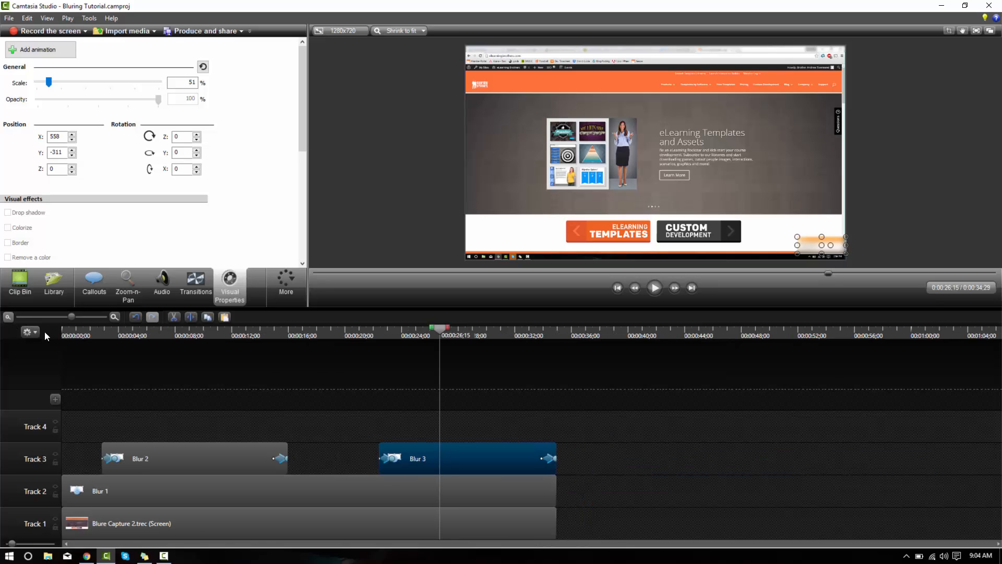
drag(121, 335, 27, 330)
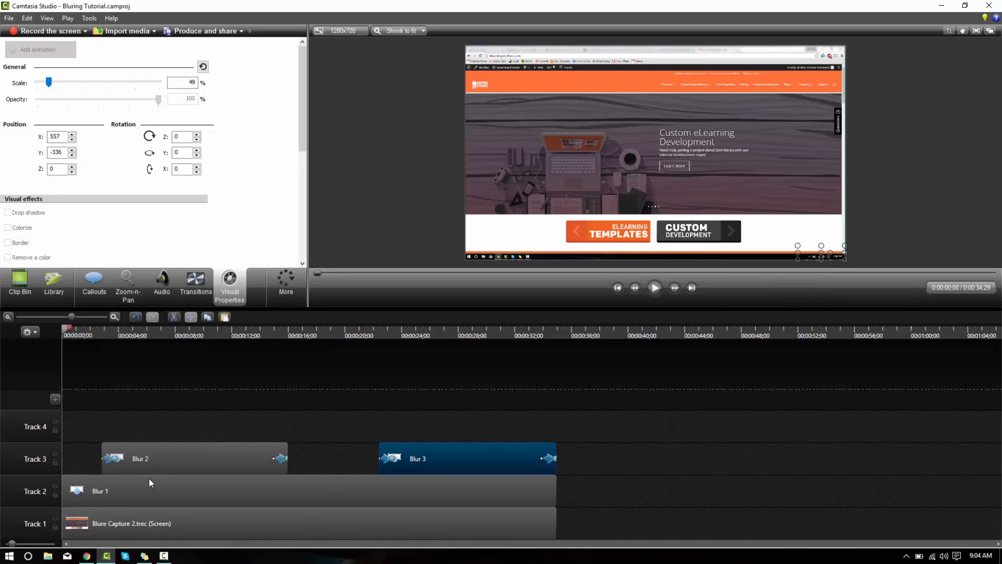
click(889, 218)
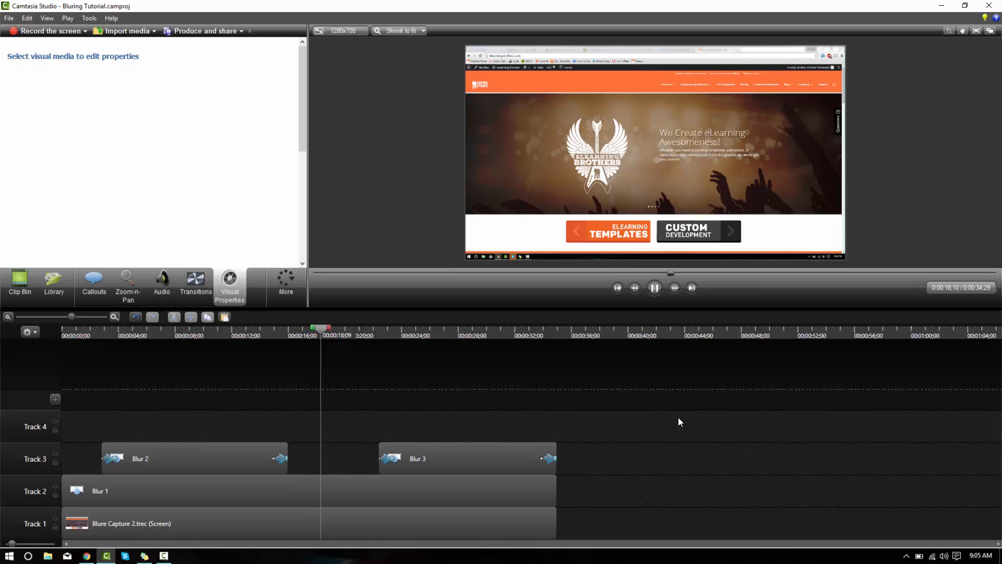
click(653, 293)
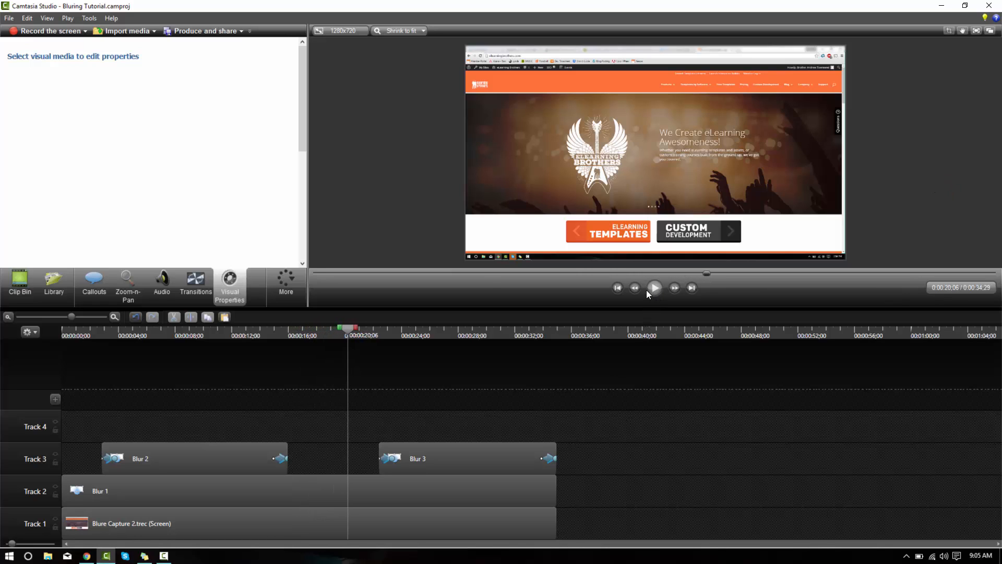